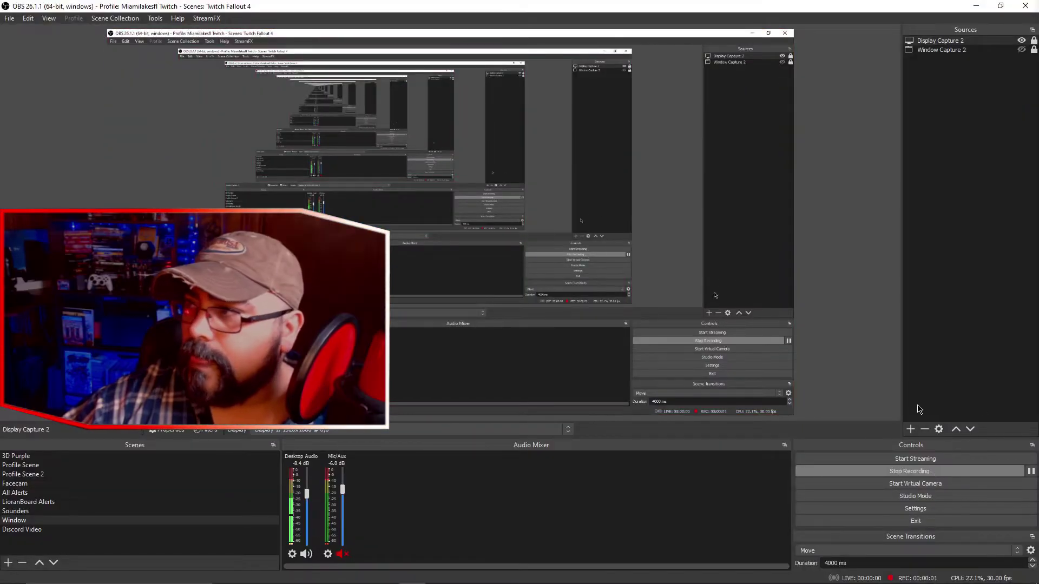
Step: Add the existing Facecam C920 webcam as a Video Capture Device source and accept its properties
click(910, 430)
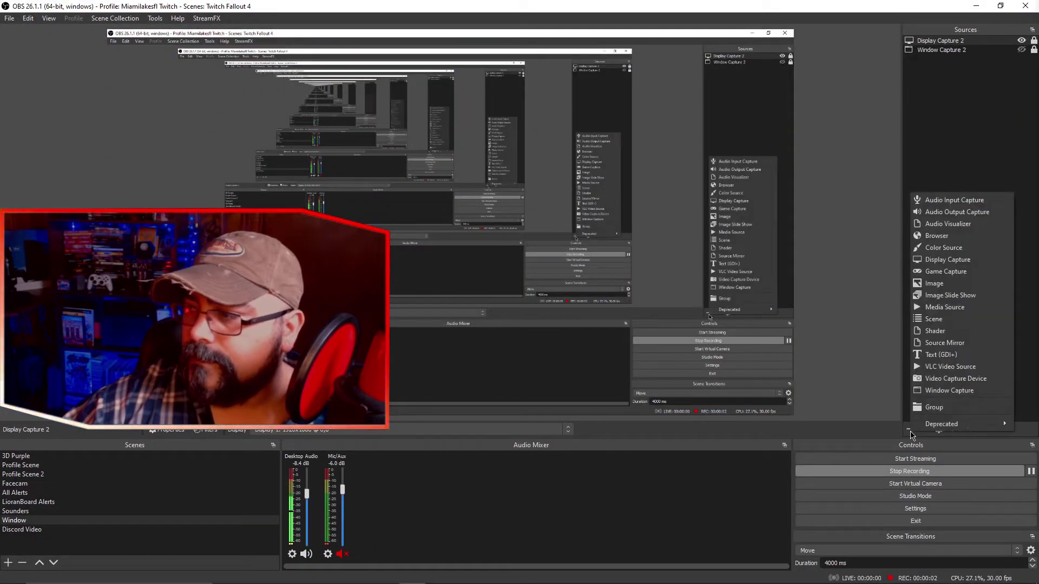
click(942, 378)
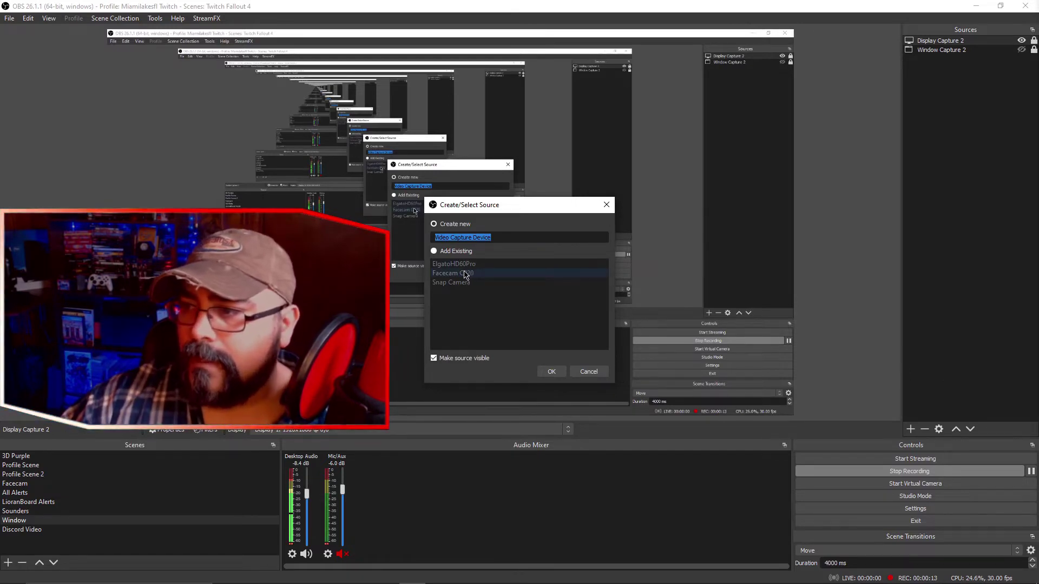
click(434, 251)
click(453, 273)
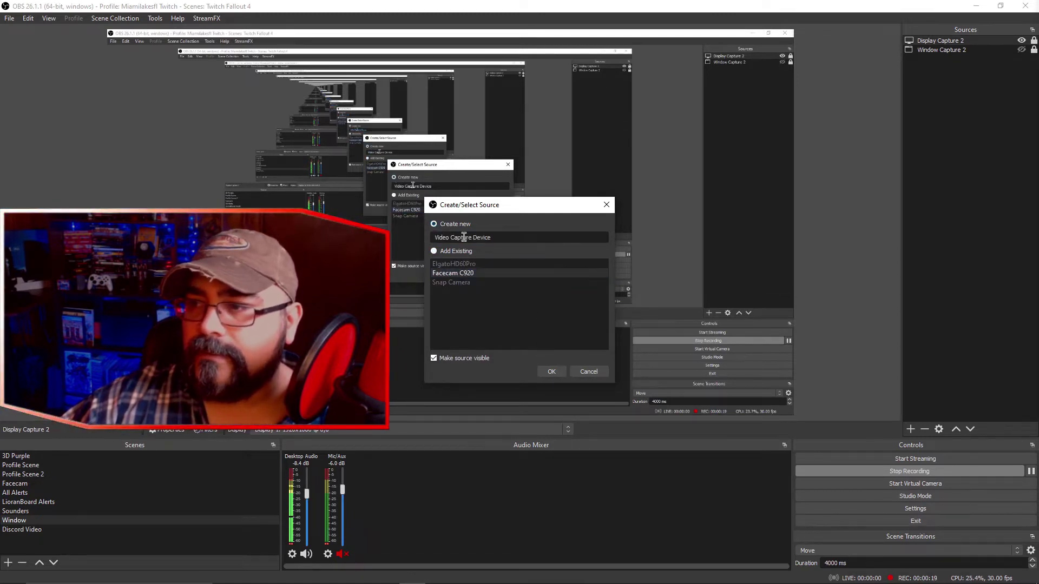
click(551, 371)
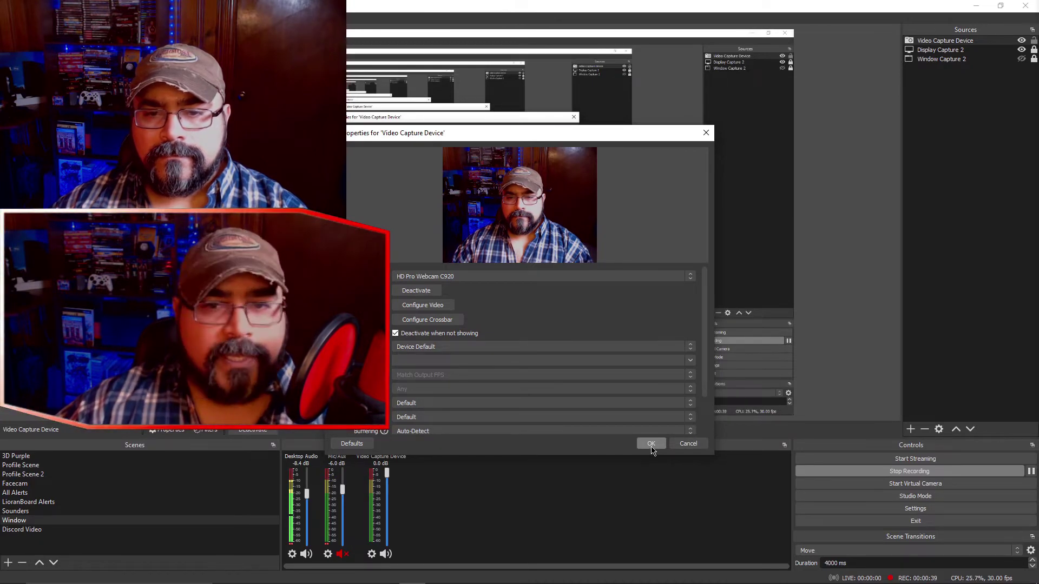
click(651, 444)
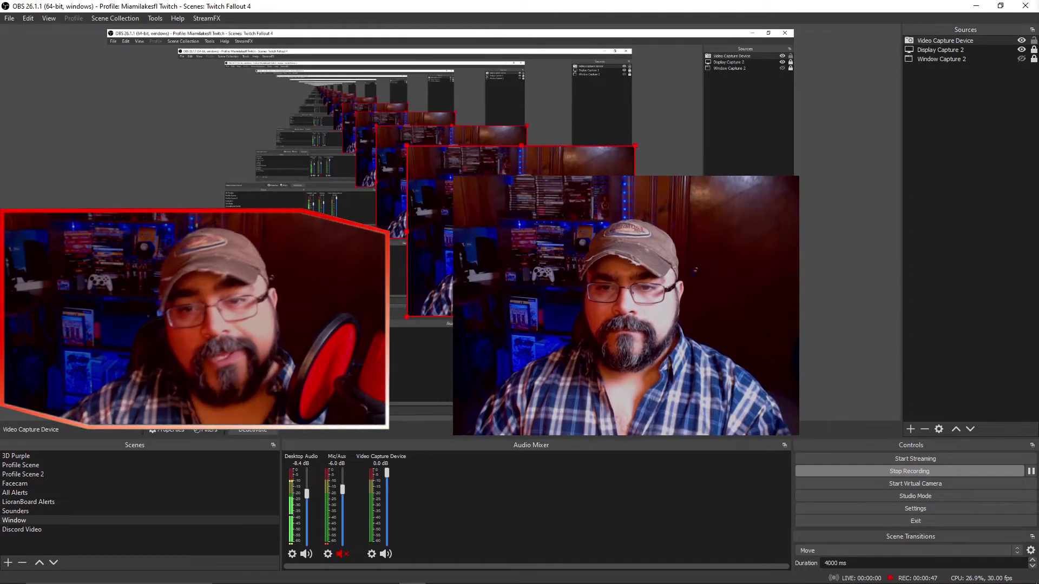
Step: Launch Paint 3D from Windows search and start a new blank project
mouse_move(337, 582)
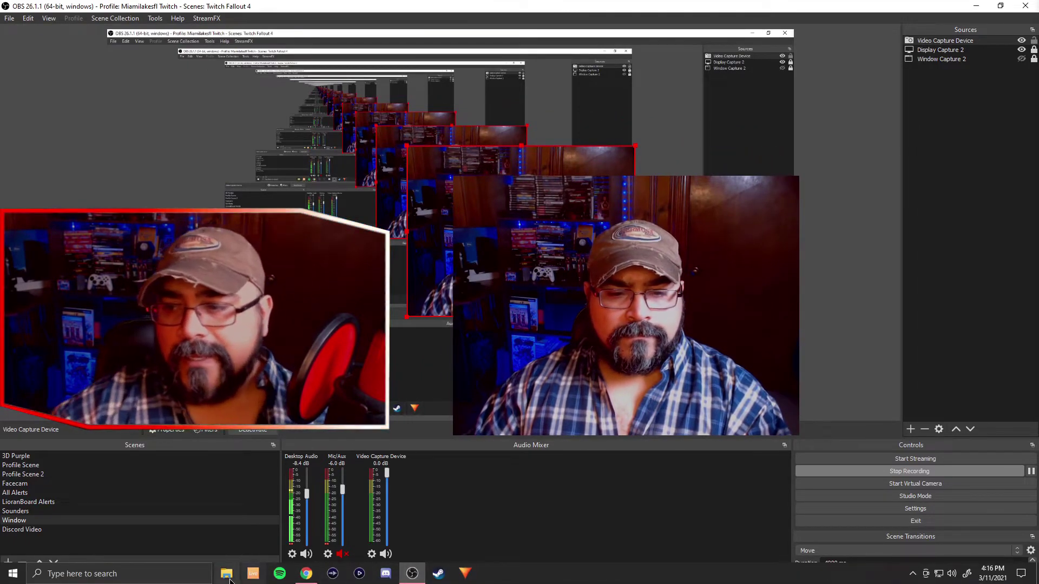
click(157, 580)
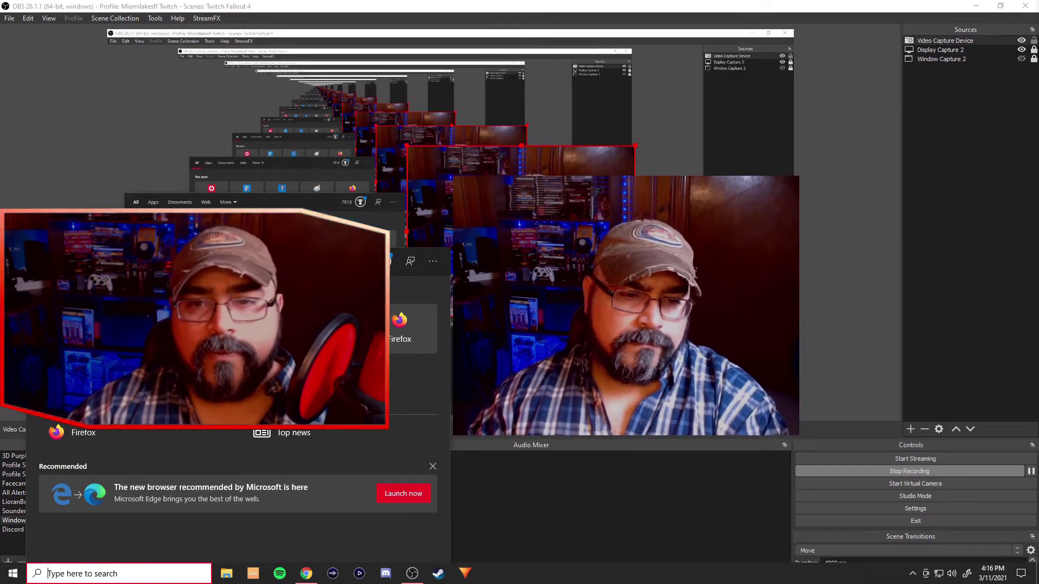
click(262, 496)
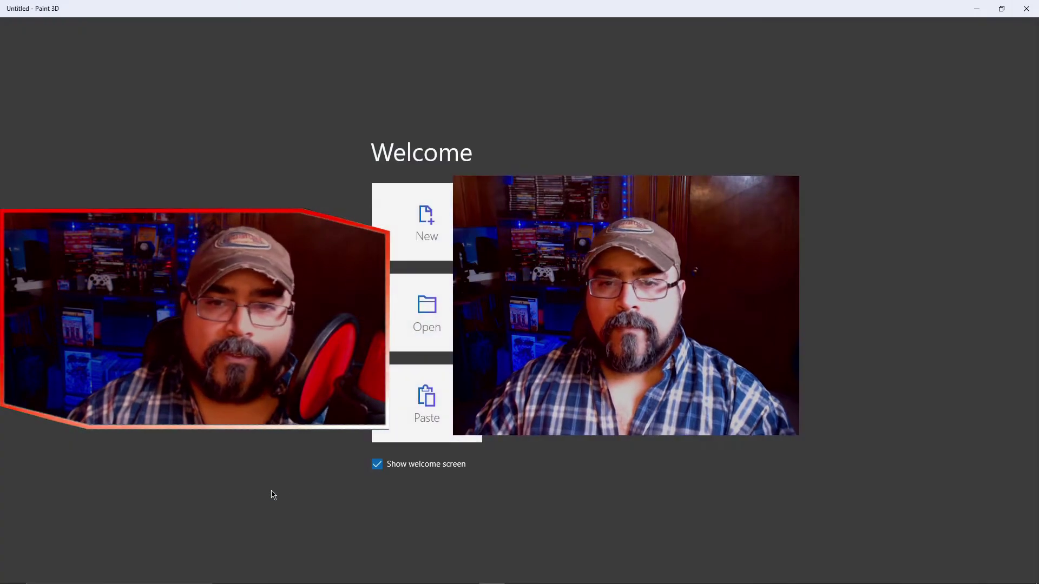
click(434, 244)
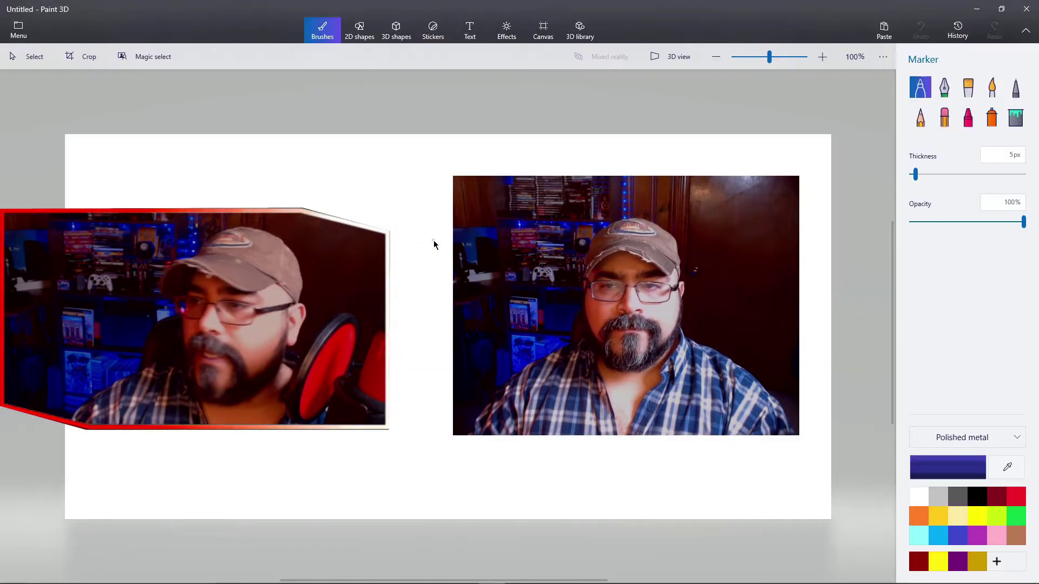
Step: Turn on the transparent canvas and set the canvas width and height to 1080 px
click(544, 33)
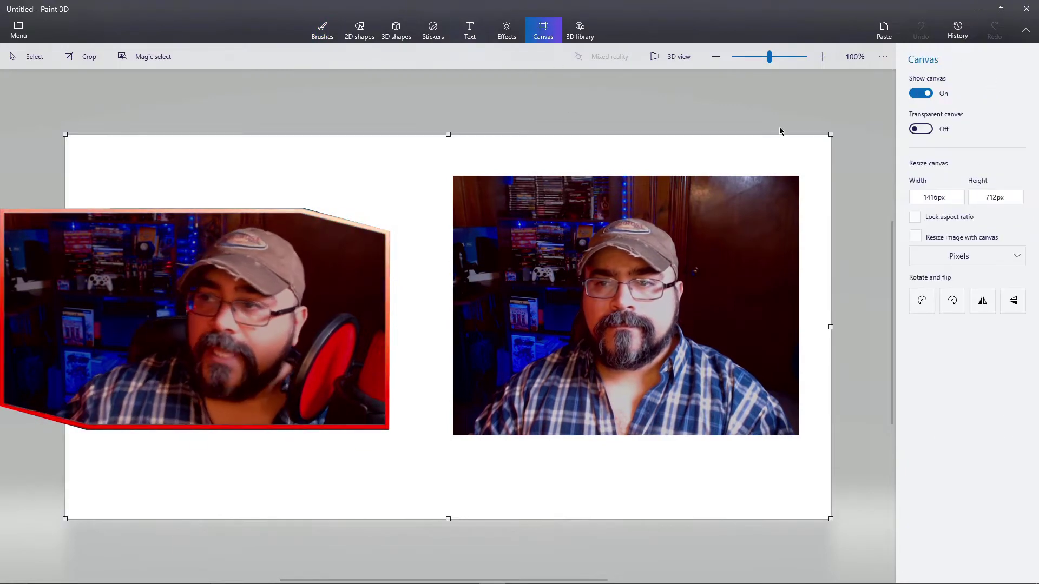
click(926, 128)
click(934, 197)
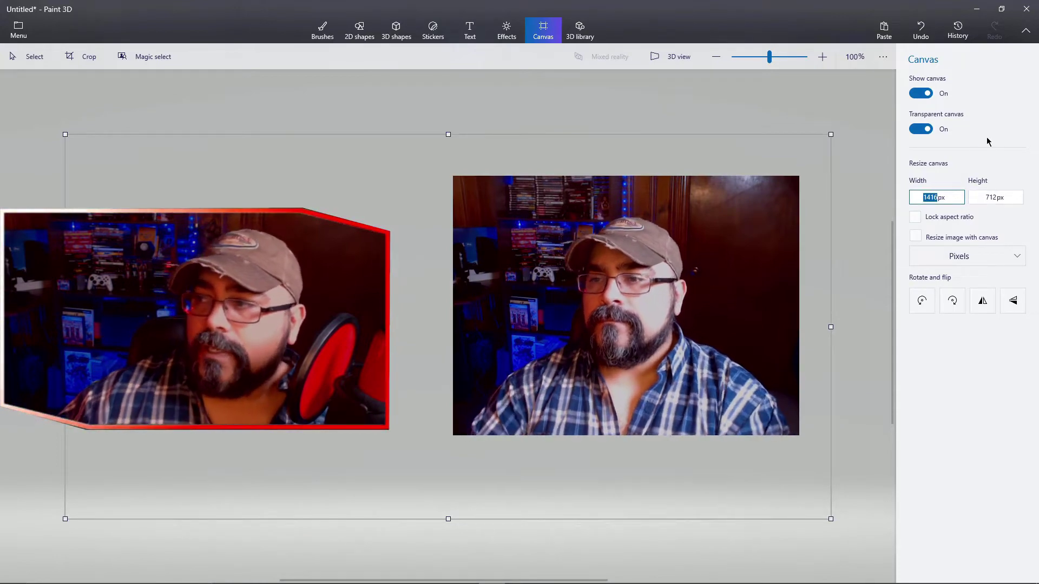
text(10)
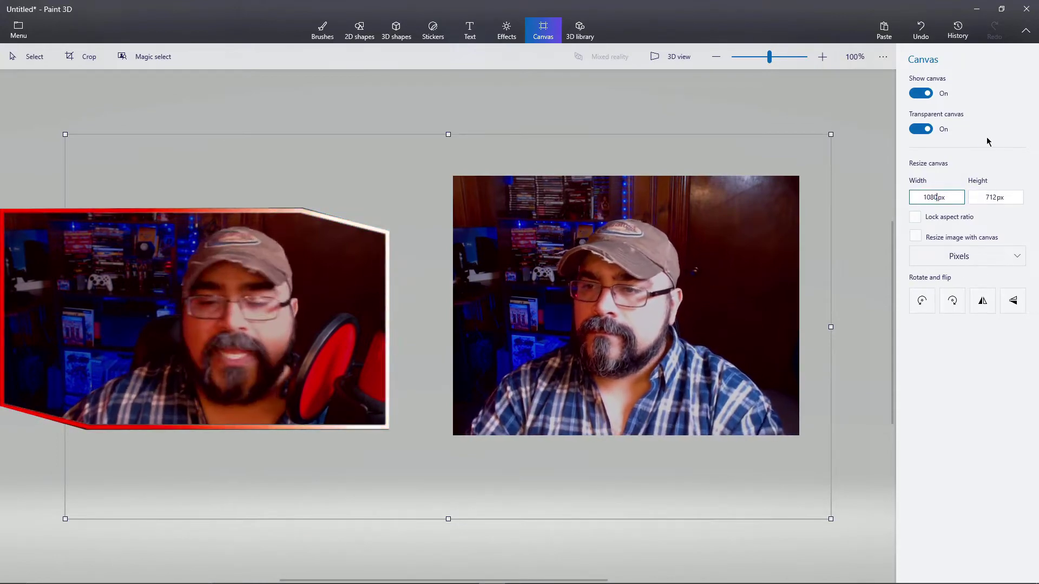
text(80)
key(Tab)
text(10)
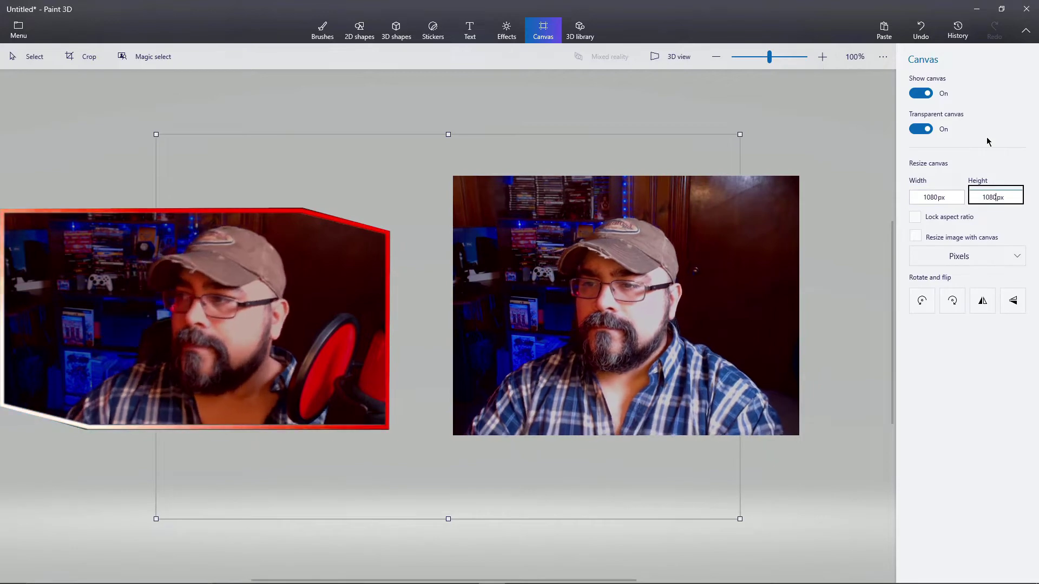
key(Return)
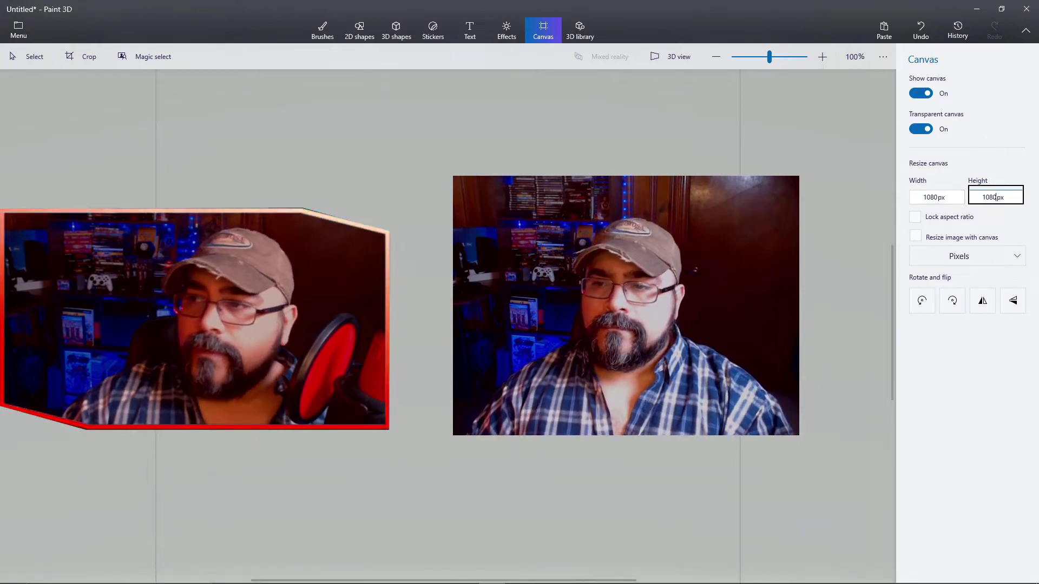
Step: Draw a 2D Rounded Square across the whole canvas and give it a solid black fill
click(361, 27)
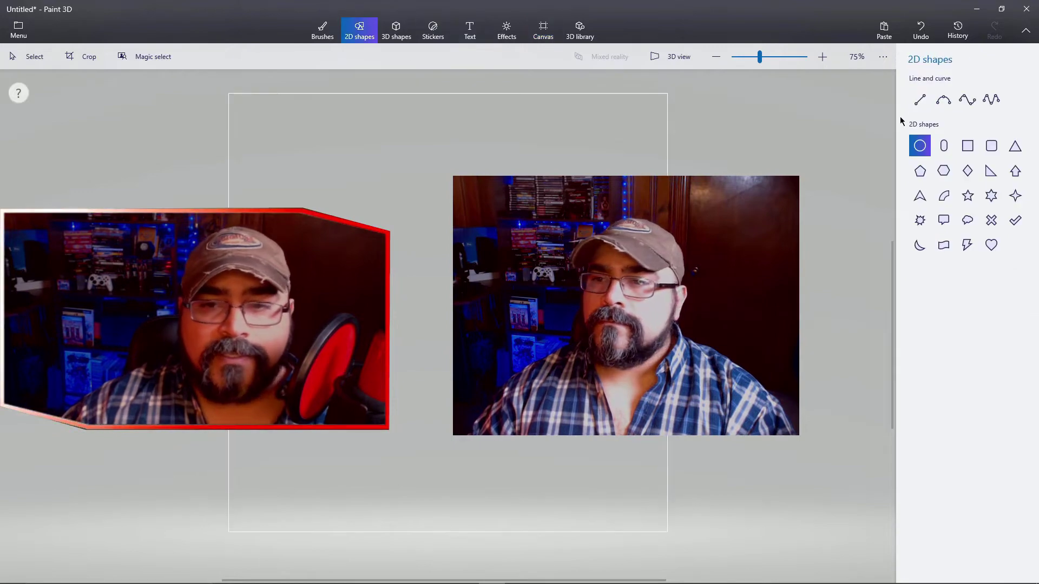
click(991, 145)
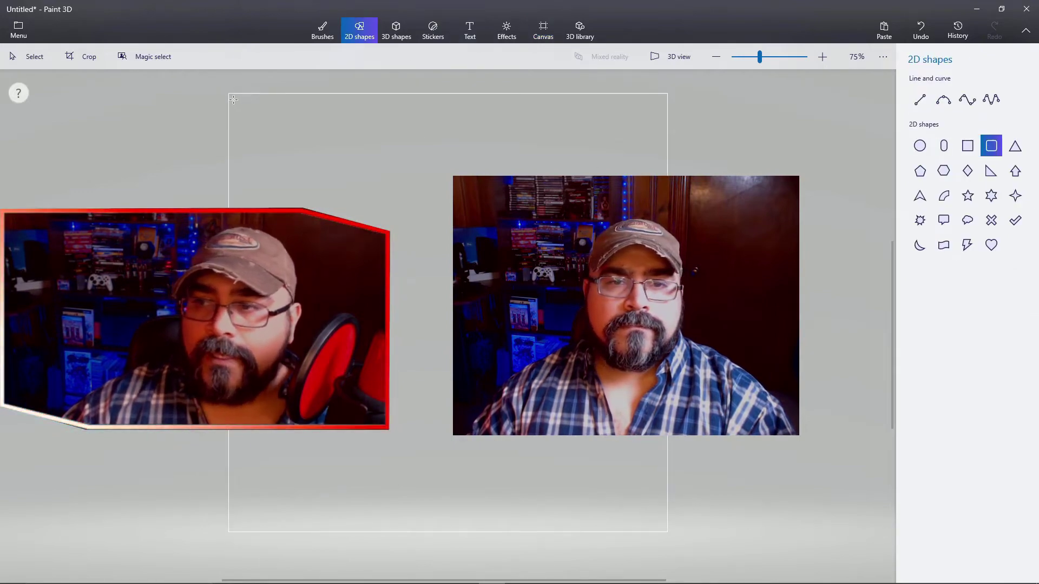
drag(233, 100, 663, 530)
click(920, 108)
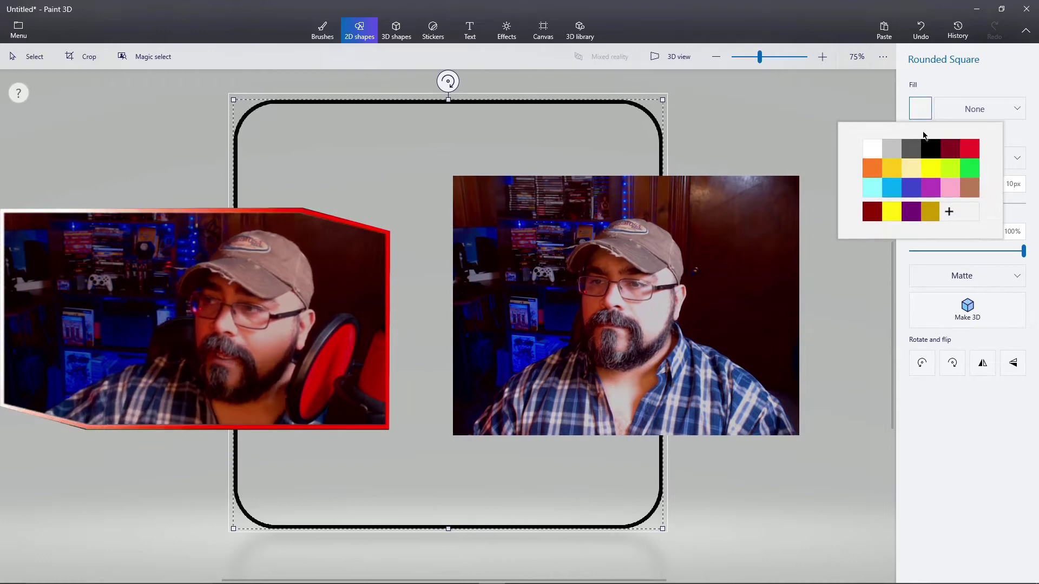
click(929, 147)
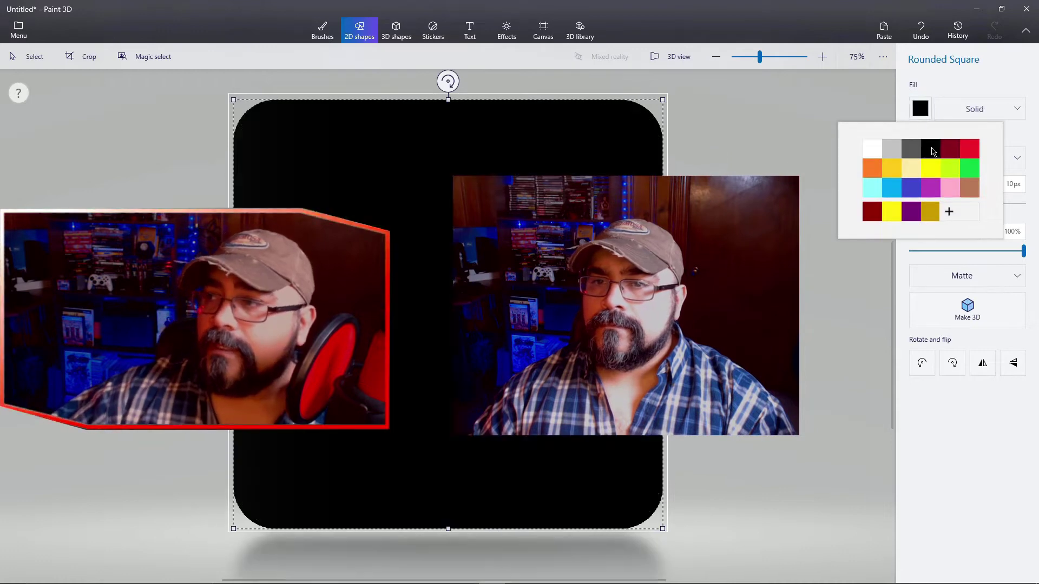
Step: Save the canvas as the PNG image 'Square Rounded Edges' in the OBS Custom Overlay folder
click(11, 35)
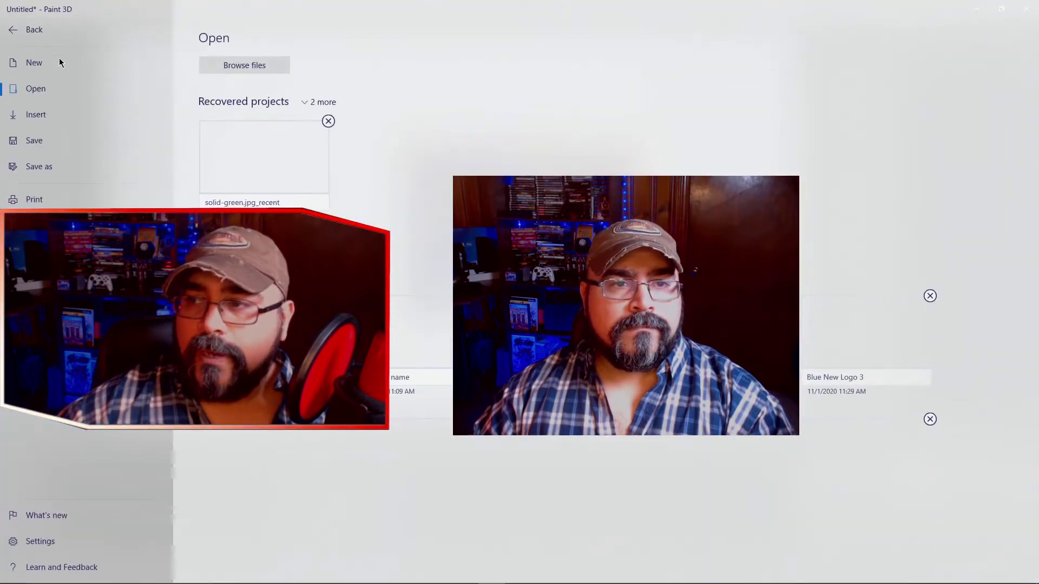
click(38, 168)
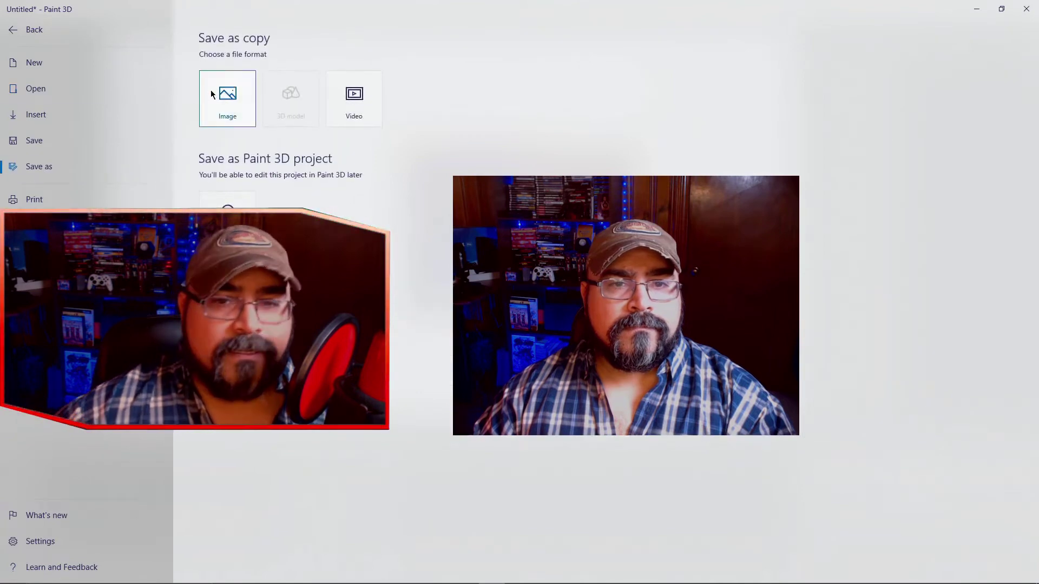
key(Escape)
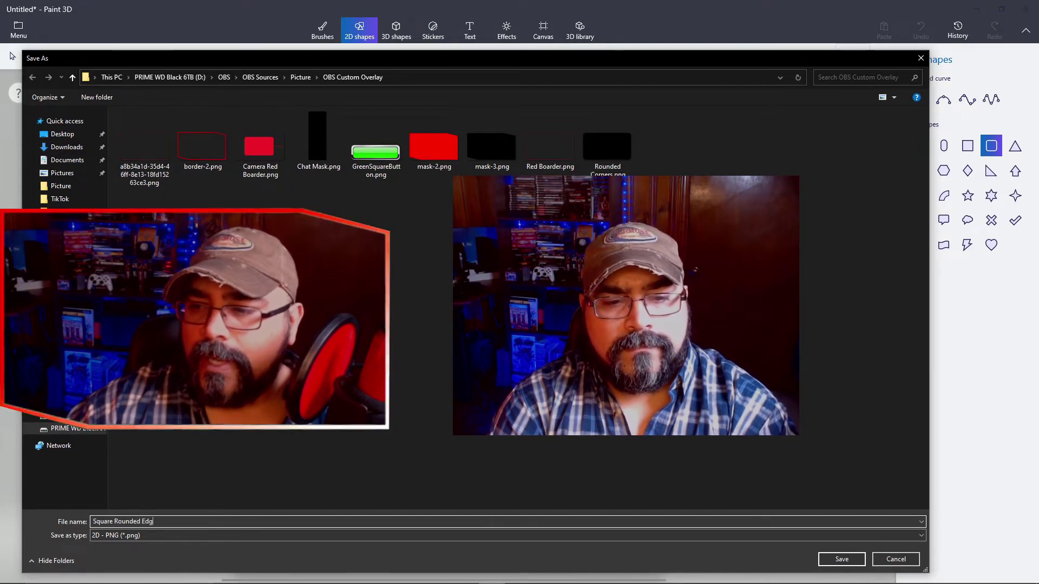
key(Return)
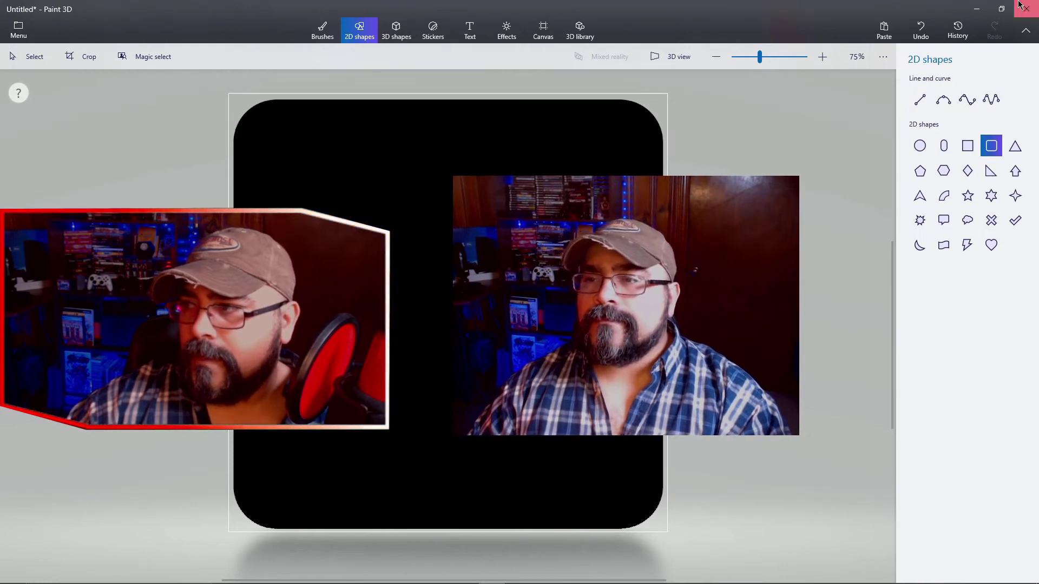
Step: Close Paint 3D and add an Image Mask/Blend filter to the Video Capture Device source
click(1019, 6)
click(522, 320)
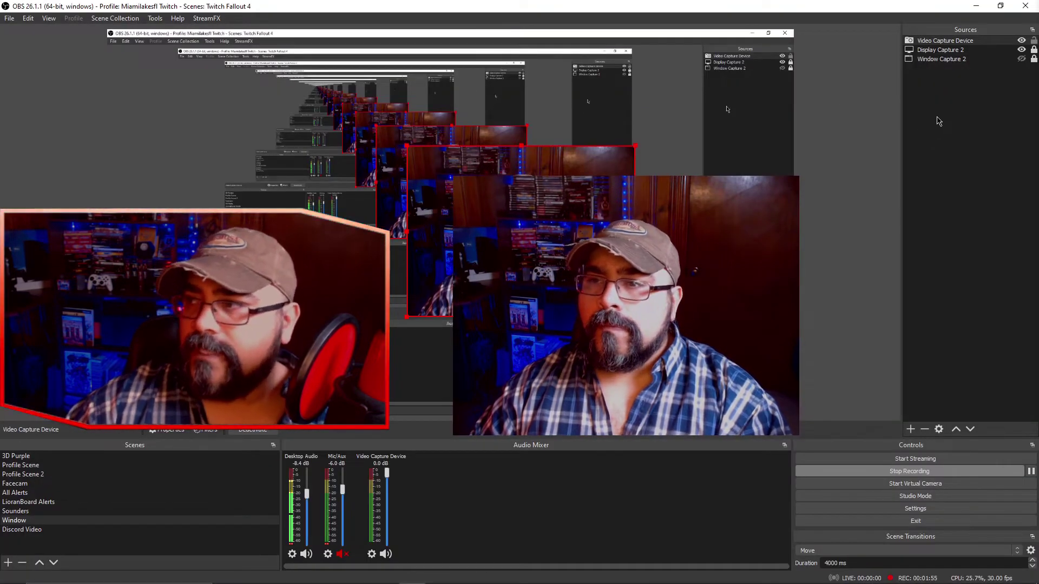
right_click(946, 43)
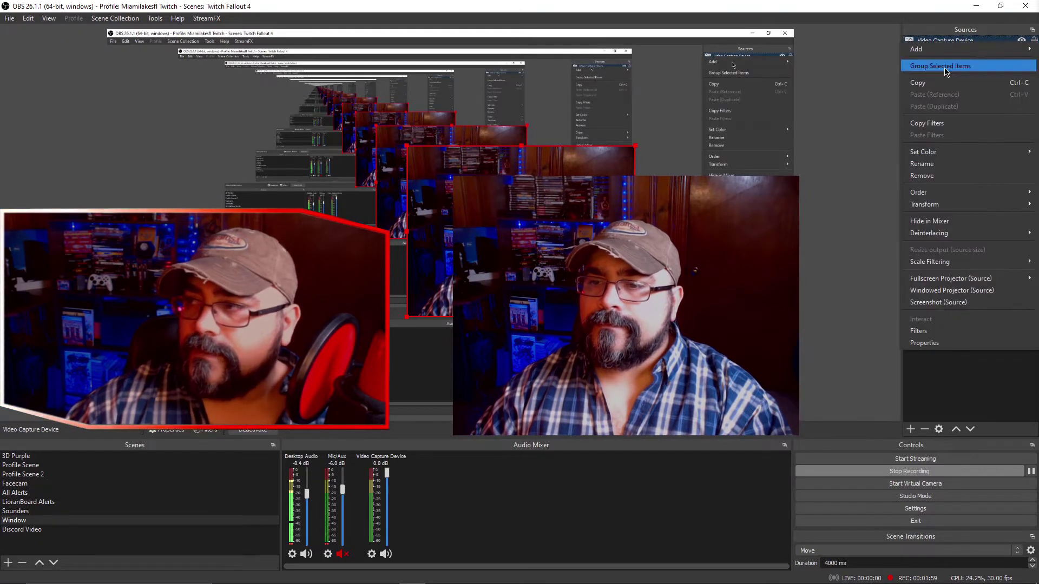
click(929, 332)
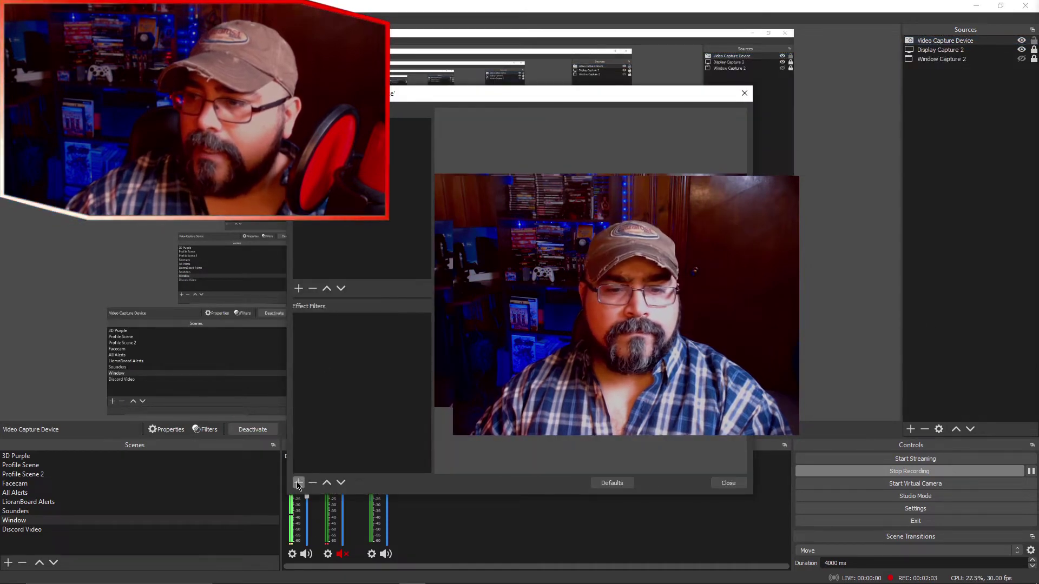
click(298, 483)
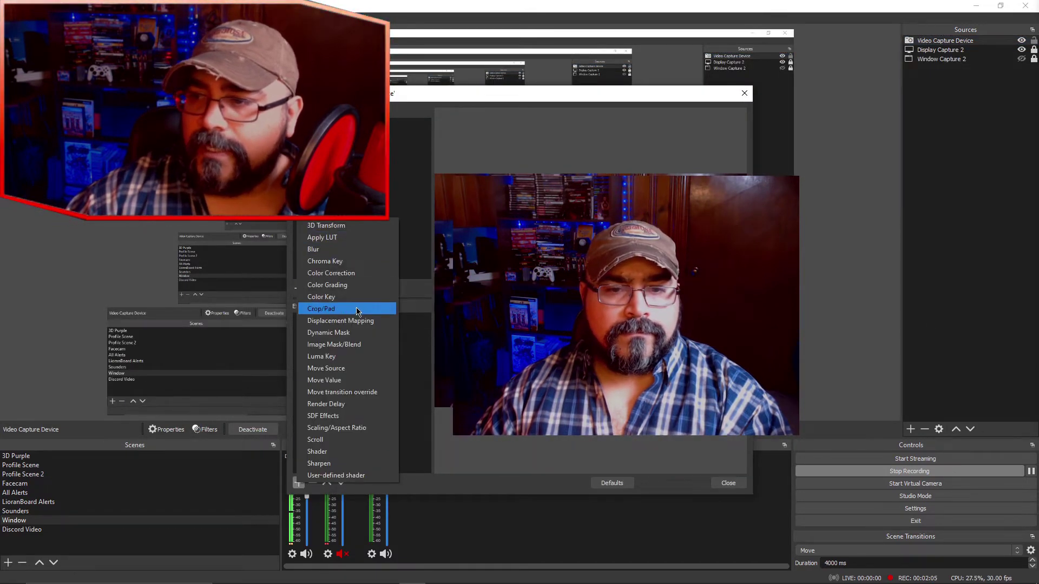
click(354, 345)
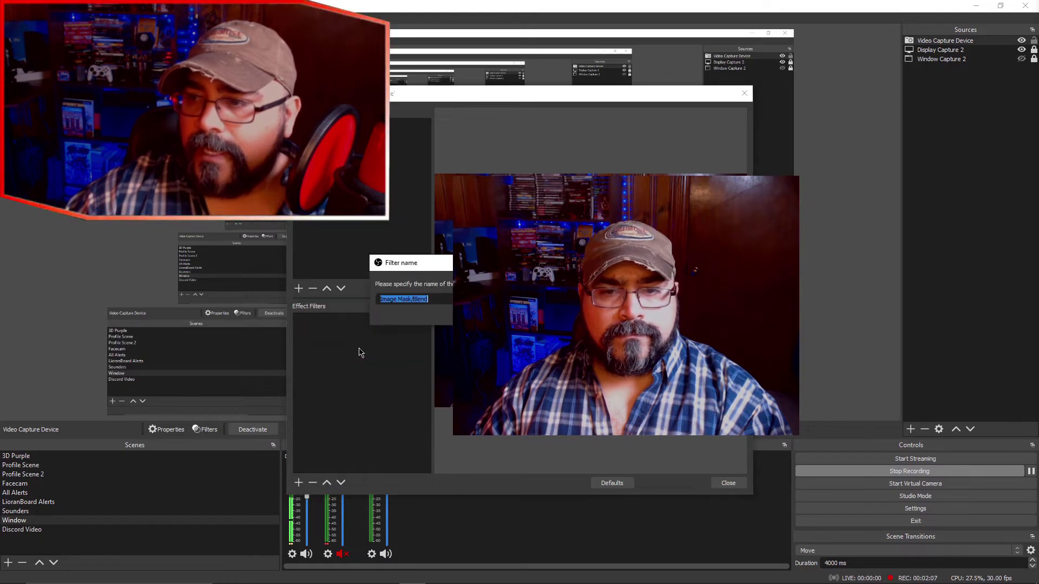
key(Return)
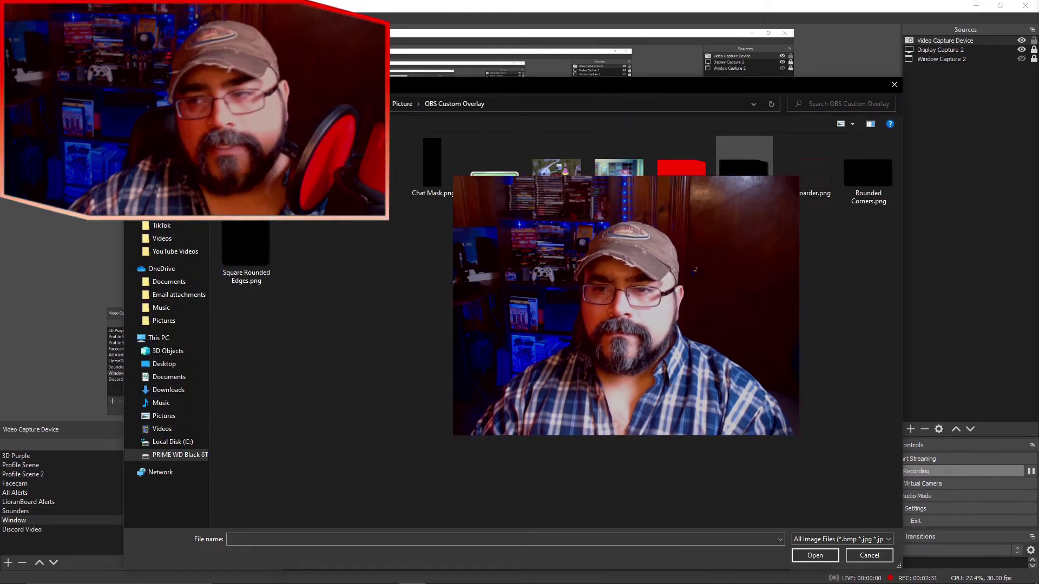
Step: Load Square Rounded Edges.png as the mask image and close the filters window
click(743, 157)
click(867, 184)
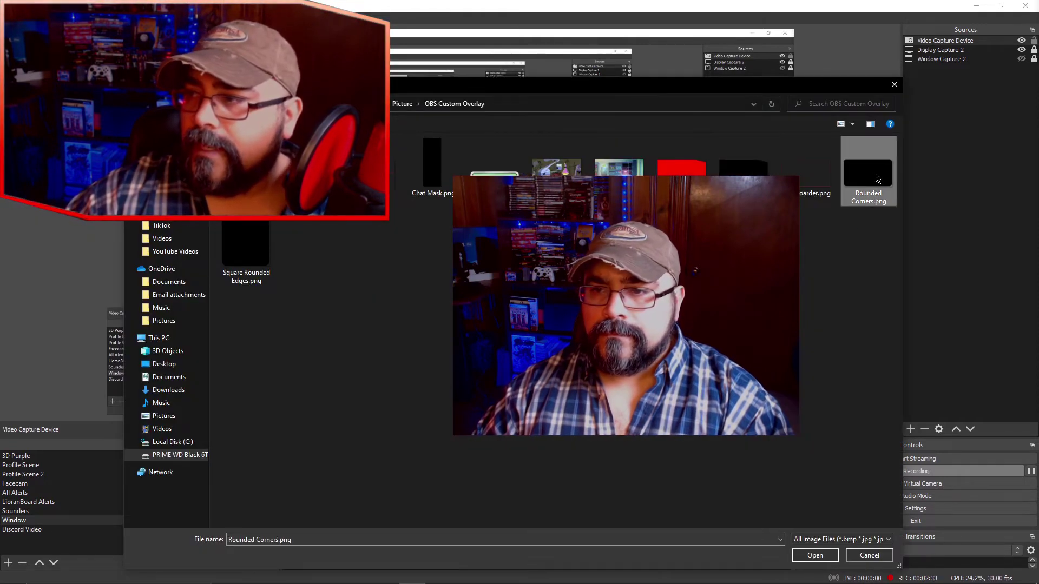
click(246, 251)
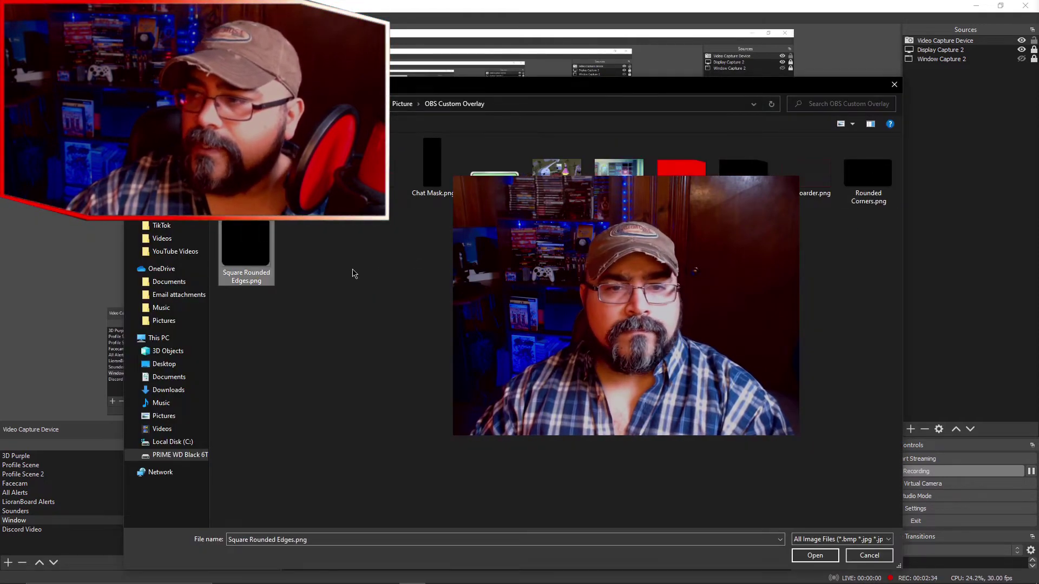
click(813, 555)
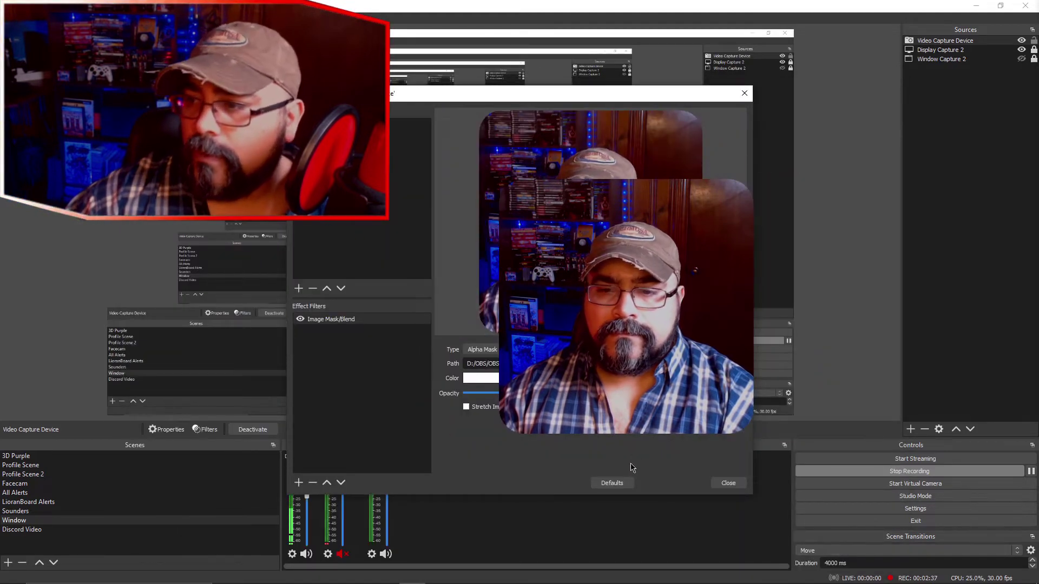
click(728, 483)
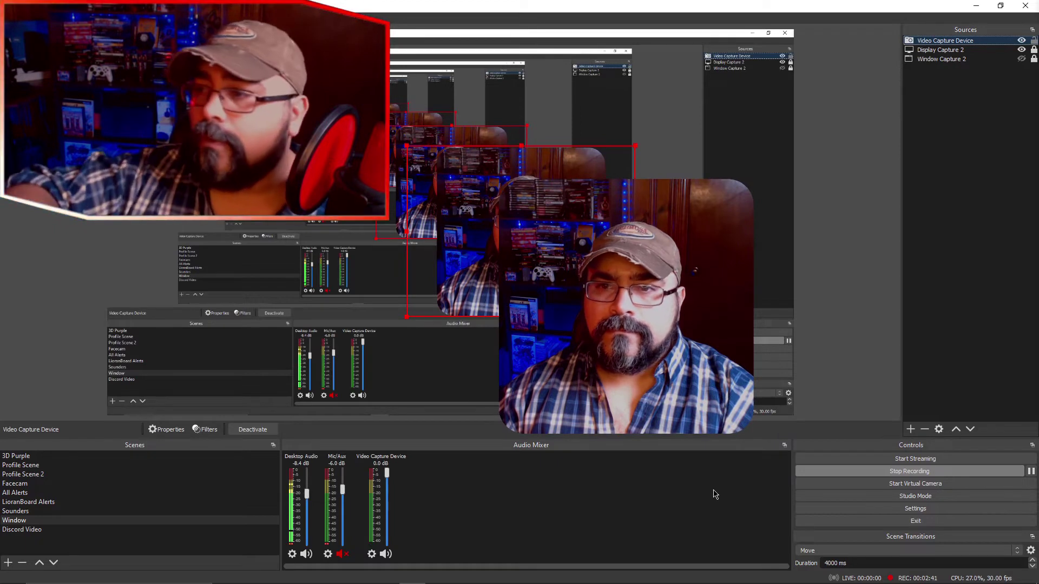
Step: Add a new Image source showing Square Rounded Edges.png to the scene
click(910, 429)
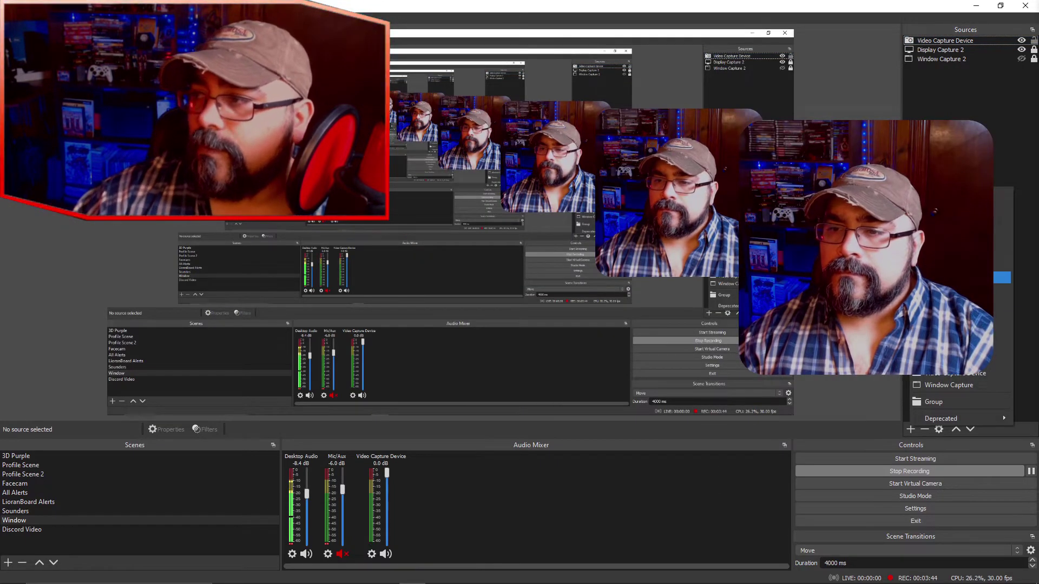
click(938, 305)
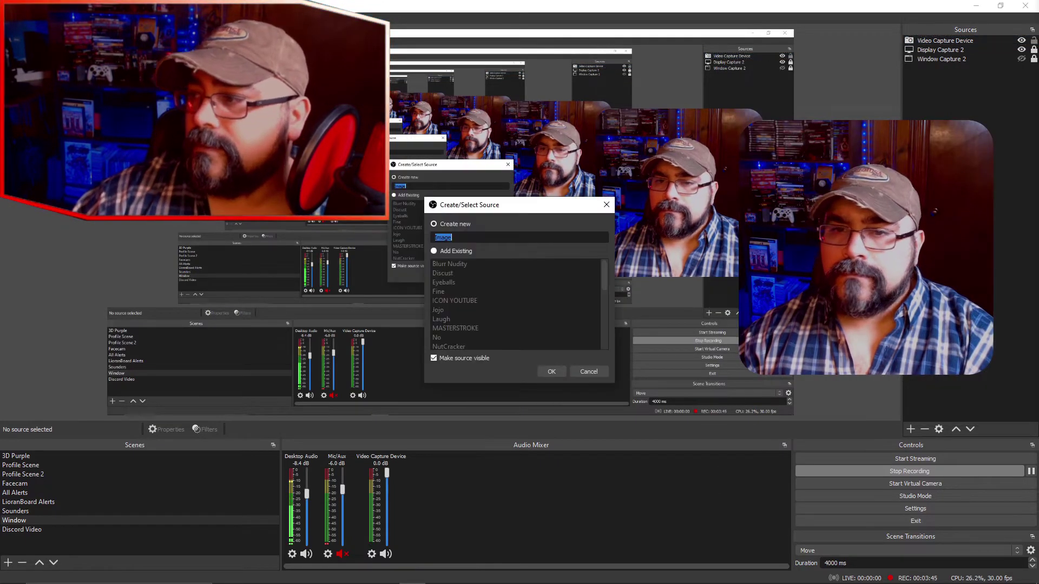
click(551, 371)
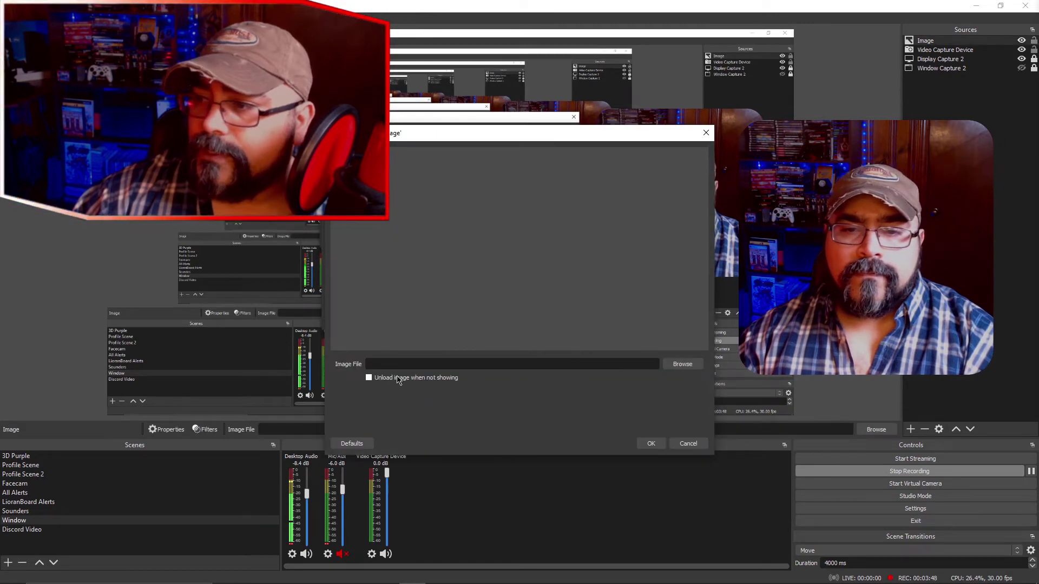
click(679, 365)
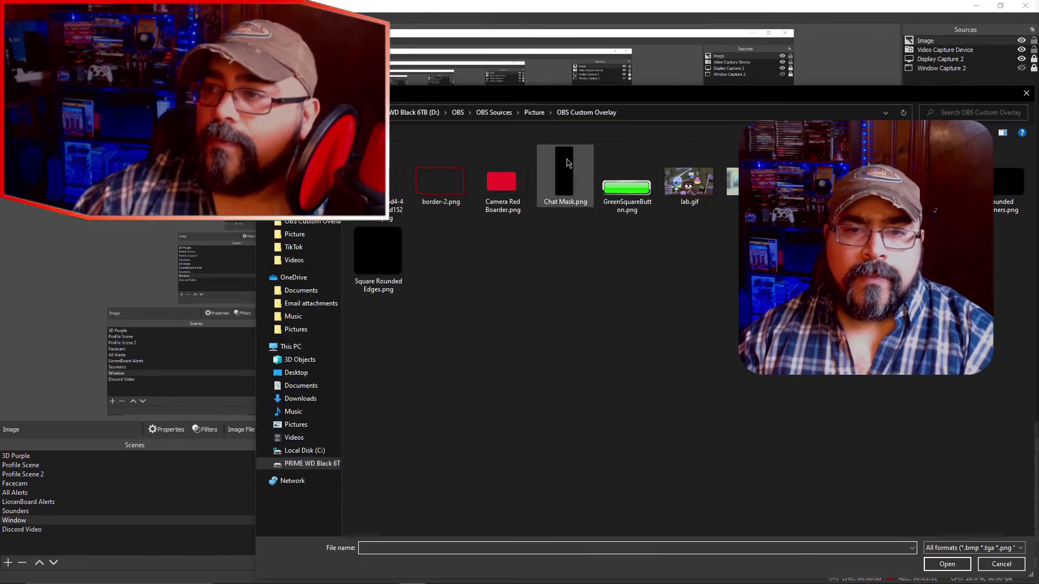
click(378, 253)
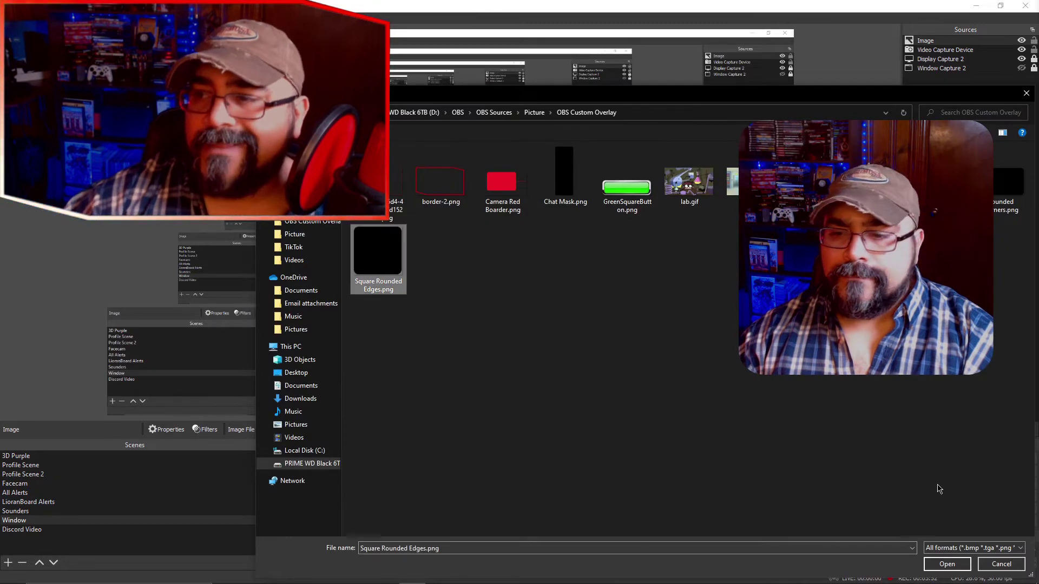
click(946, 565)
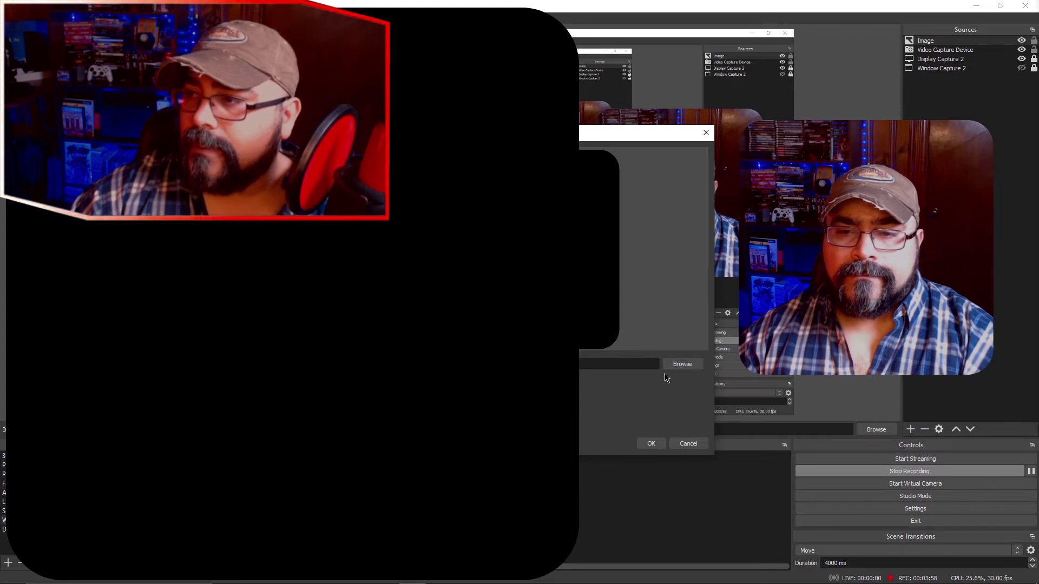
click(650, 444)
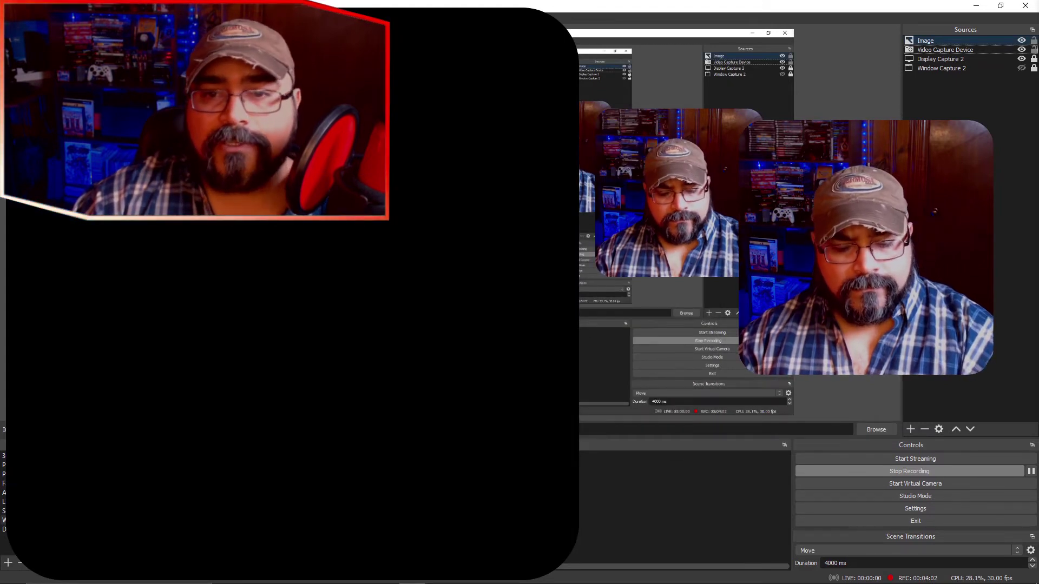
Step: Shrink the black rounded Image source and move it below the webcam in the Sources list
drag(578, 8, 769, 113)
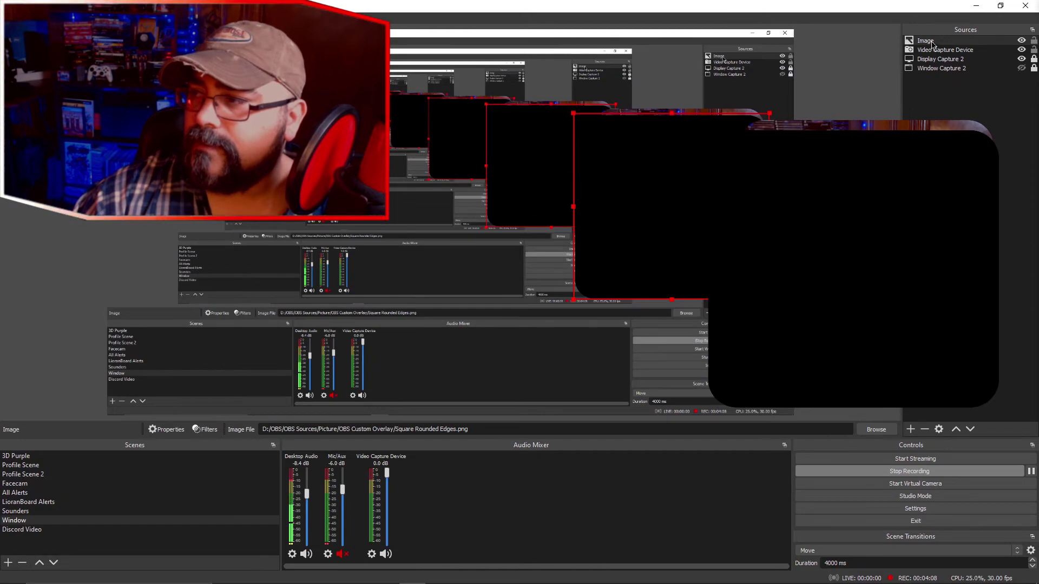
drag(925, 41, 928, 71)
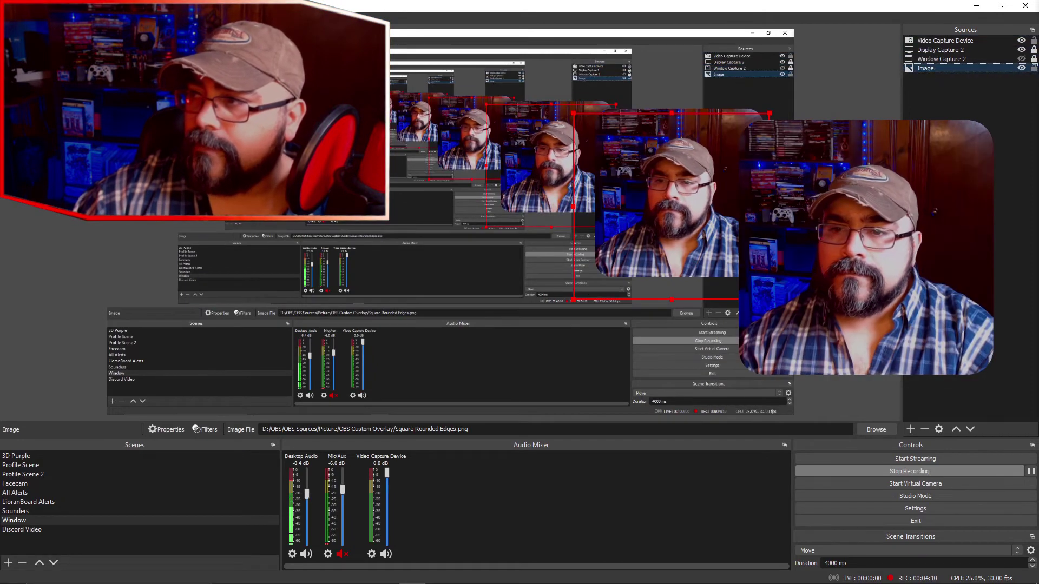
right_click(927, 70)
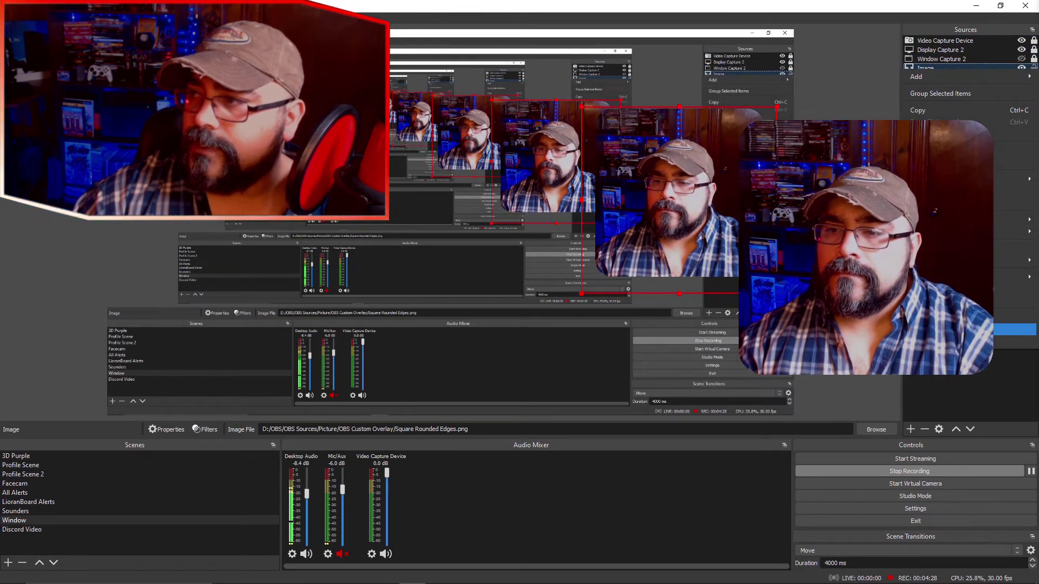
click(952, 339)
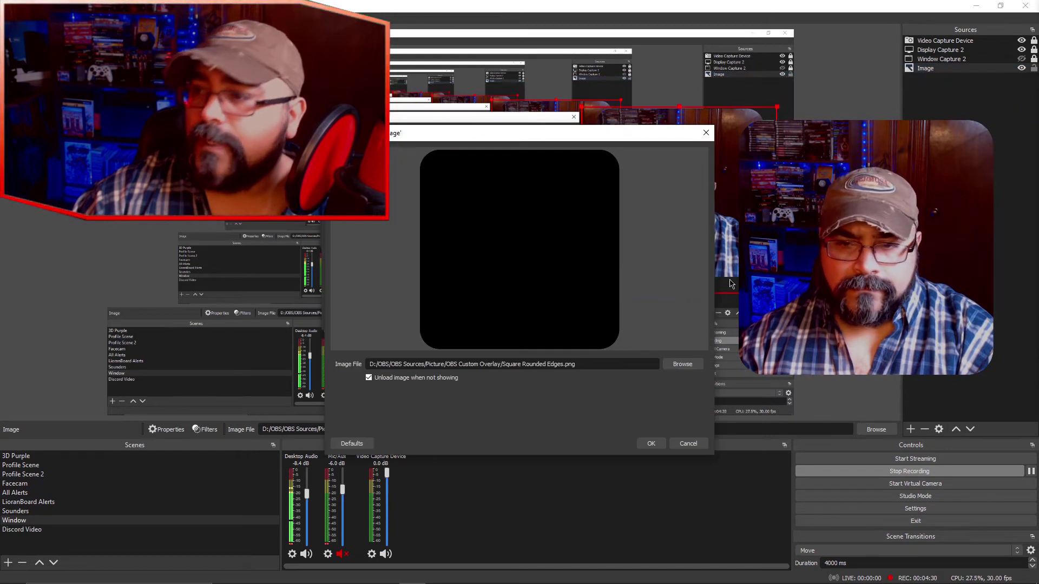
click(650, 444)
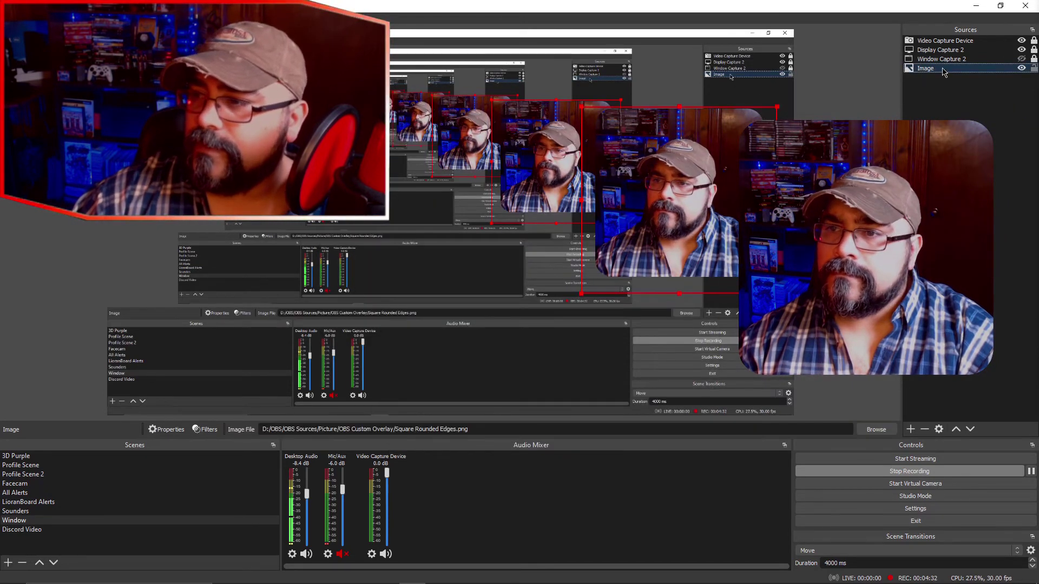
right_click(947, 68)
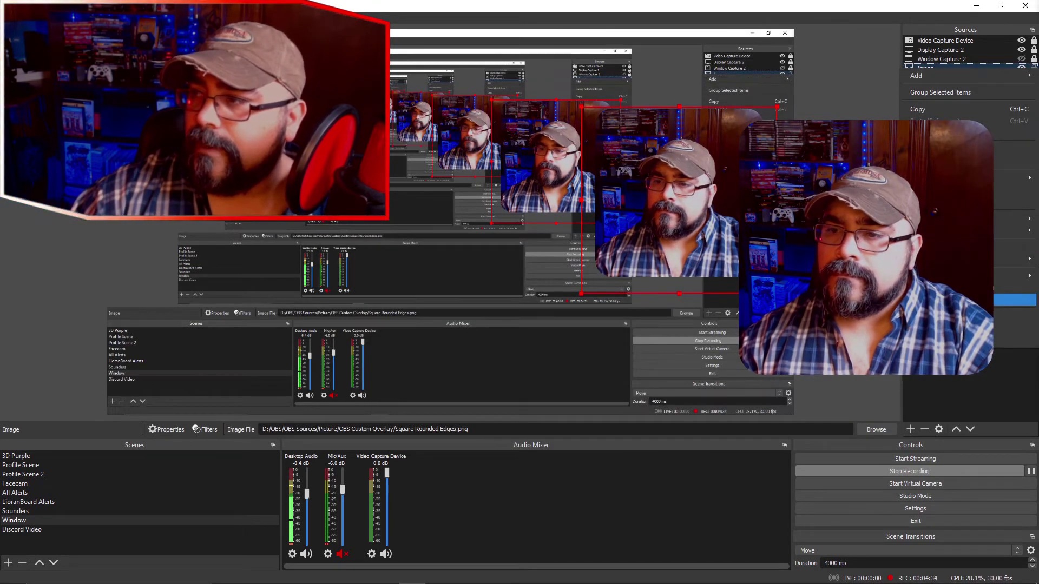
Step: Add a Color Correction filter to the Image source and lower its opacity to 53
click(952, 325)
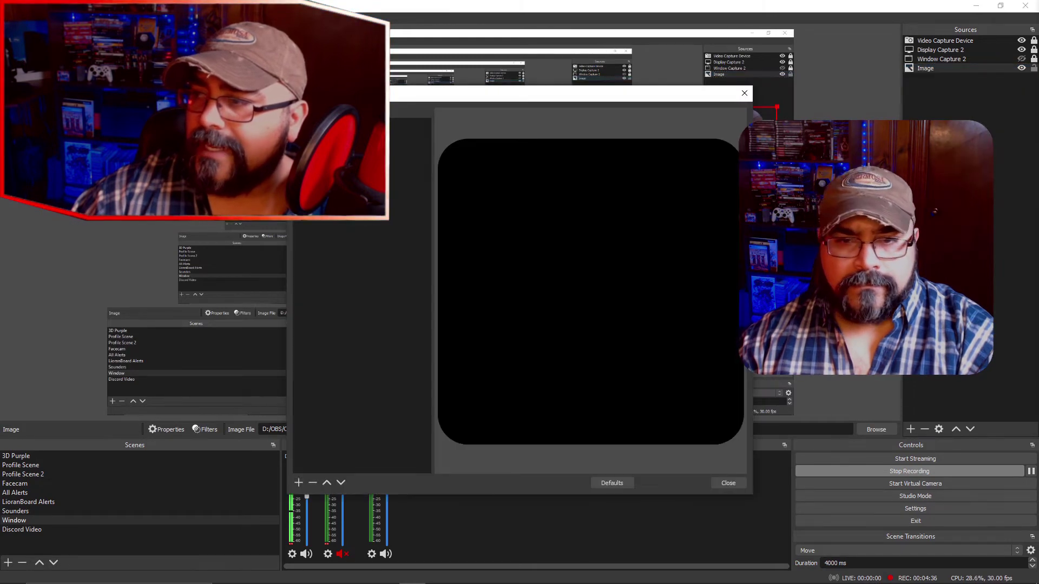
click(298, 483)
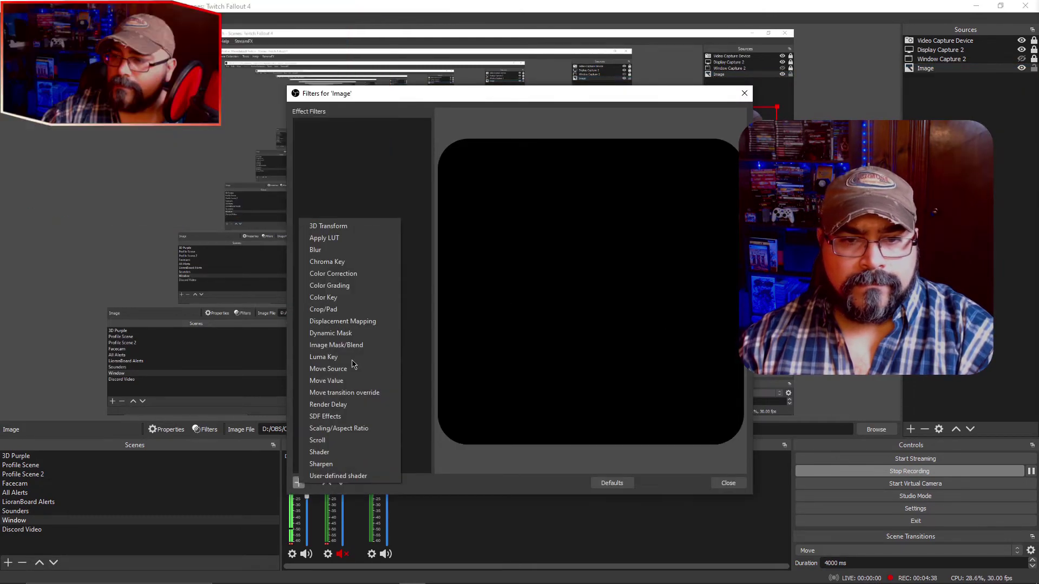
click(346, 274)
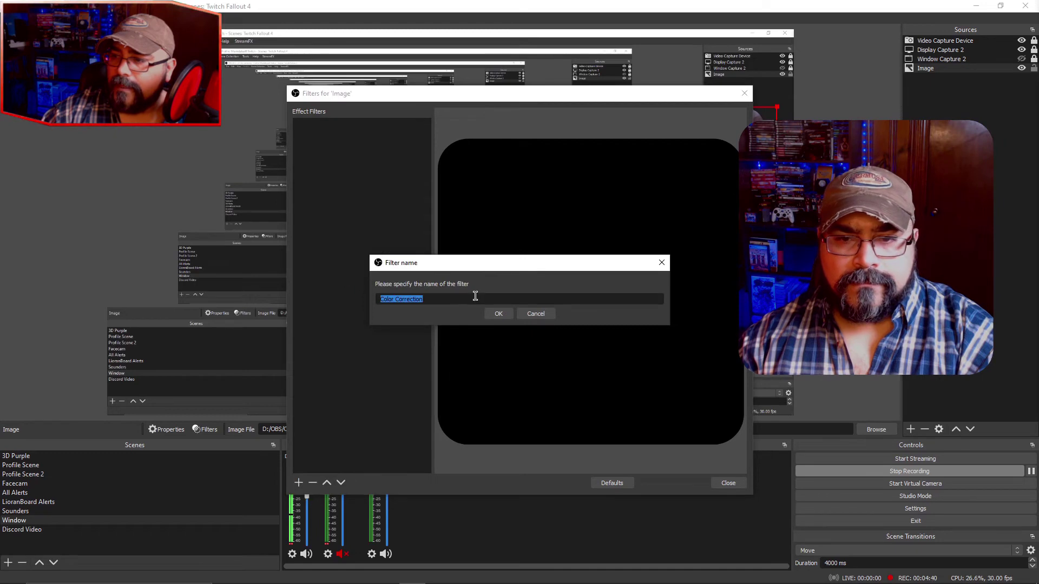
click(494, 314)
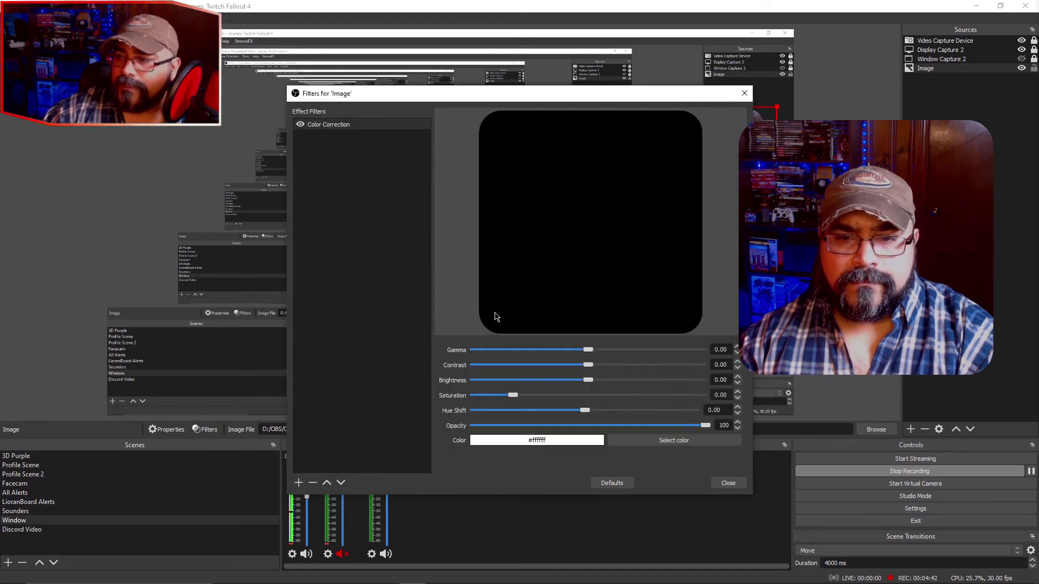
drag(706, 426, 598, 427)
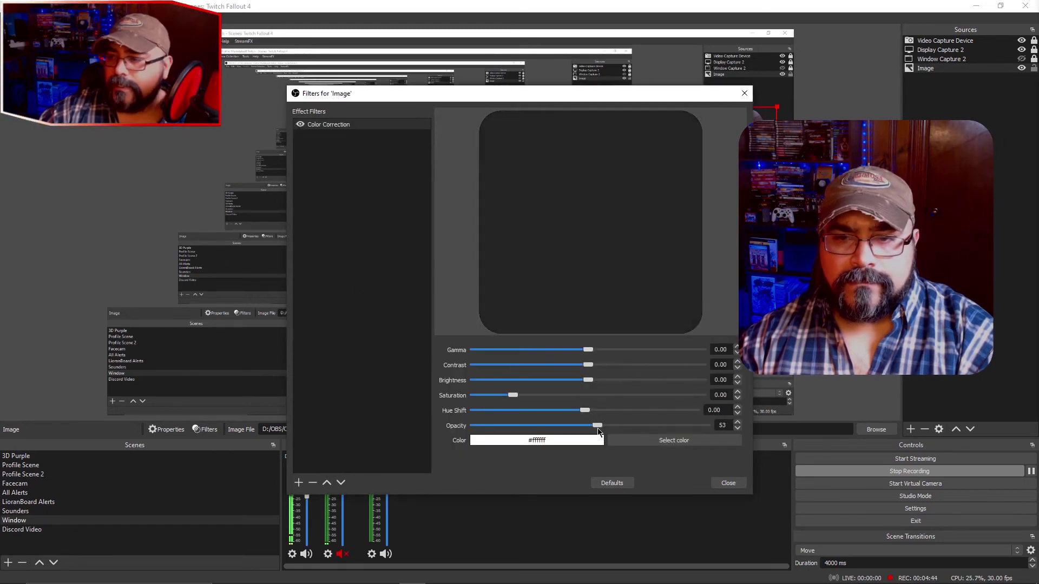
Step: Add a Blur filter with default settings and close the filters window
click(299, 483)
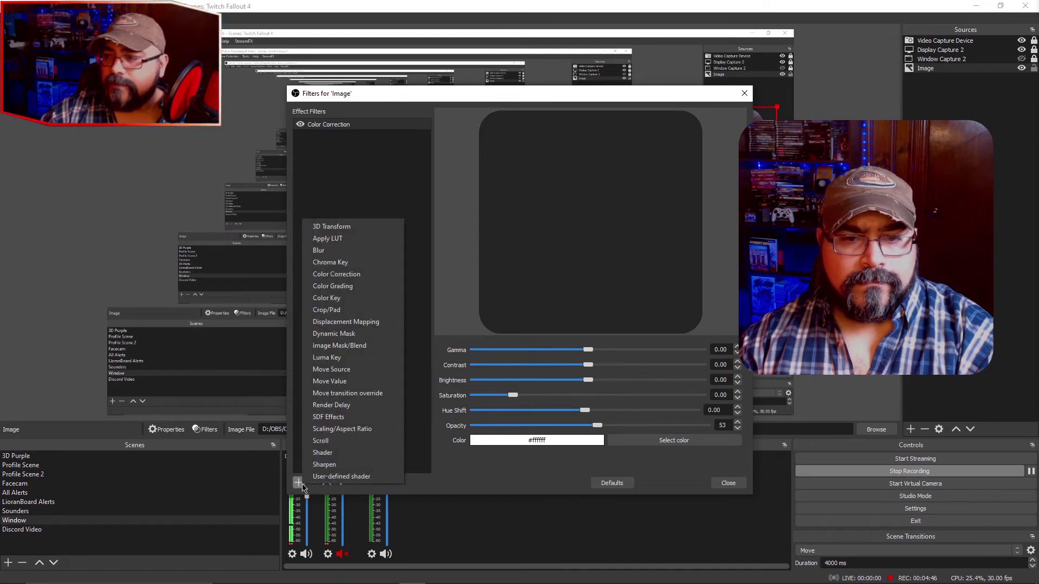
click(335, 250)
click(493, 314)
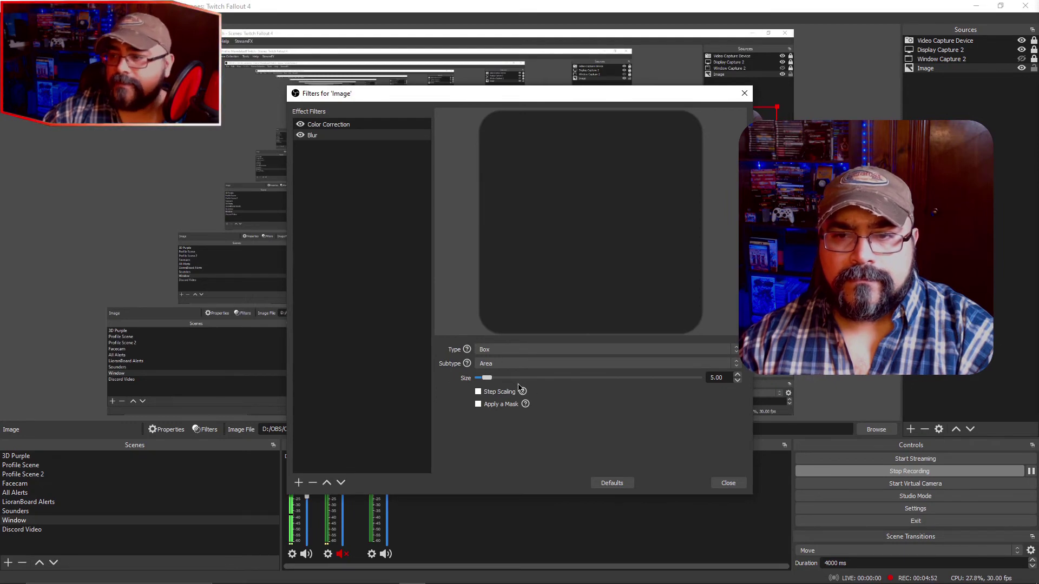
click(728, 483)
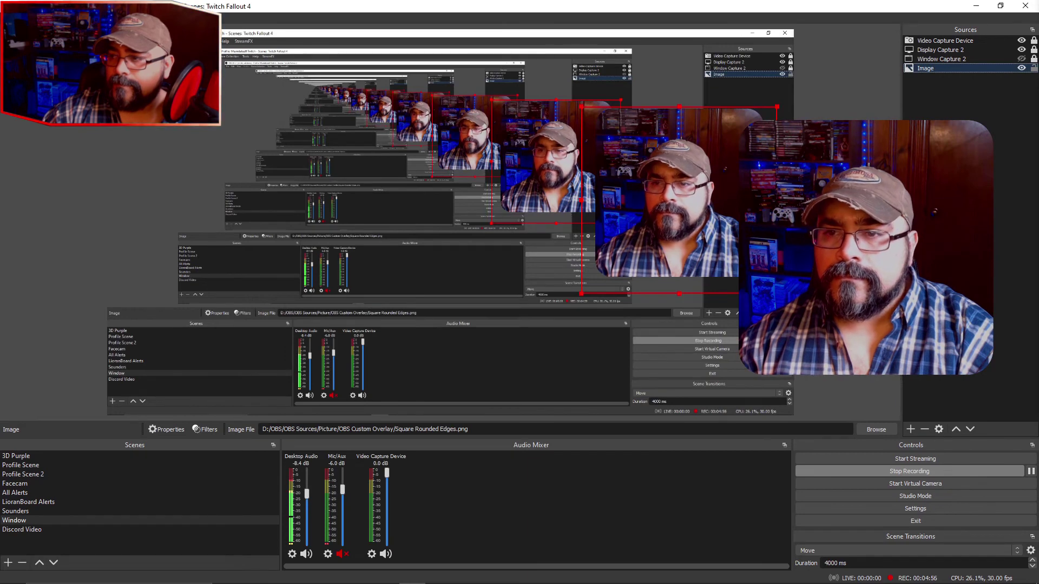